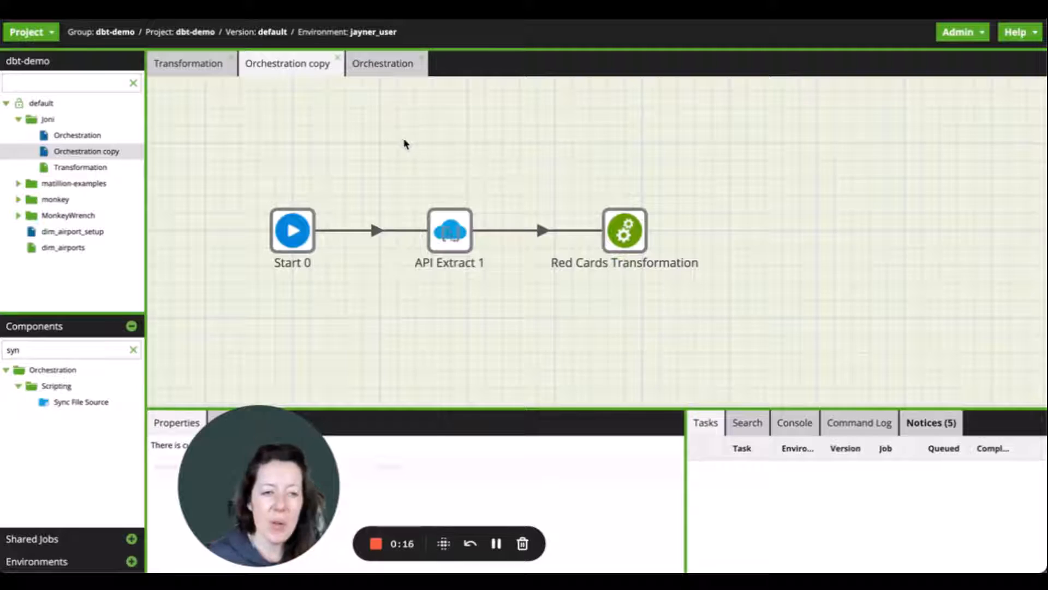
- Start a new Git external file source from Project > Manage External File Sources
{"action": "left_click", "coordinate": [32, 32]}
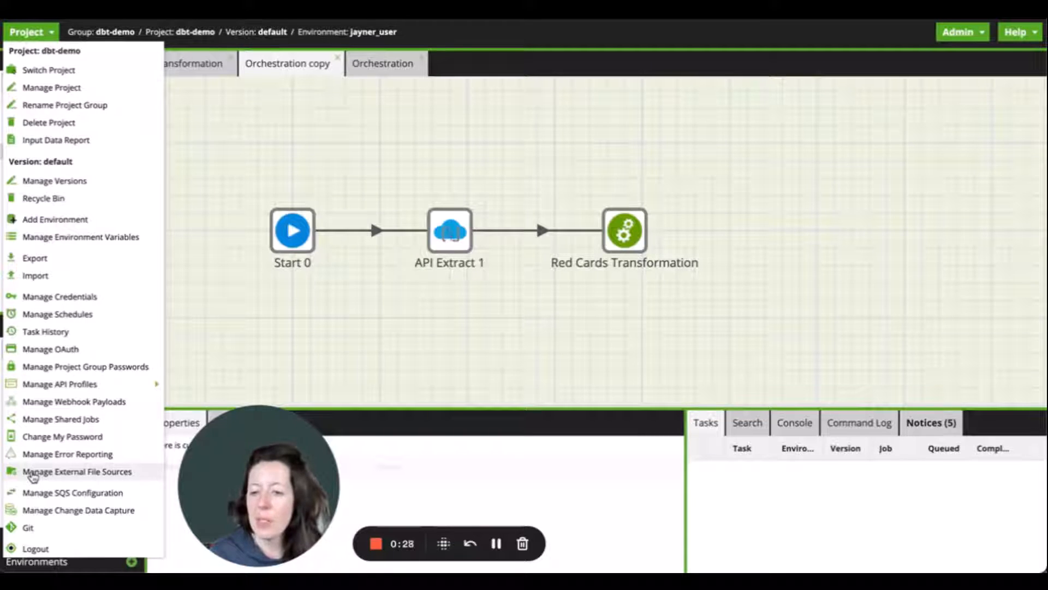
{"action": "left_click", "coordinate": [33, 474]}
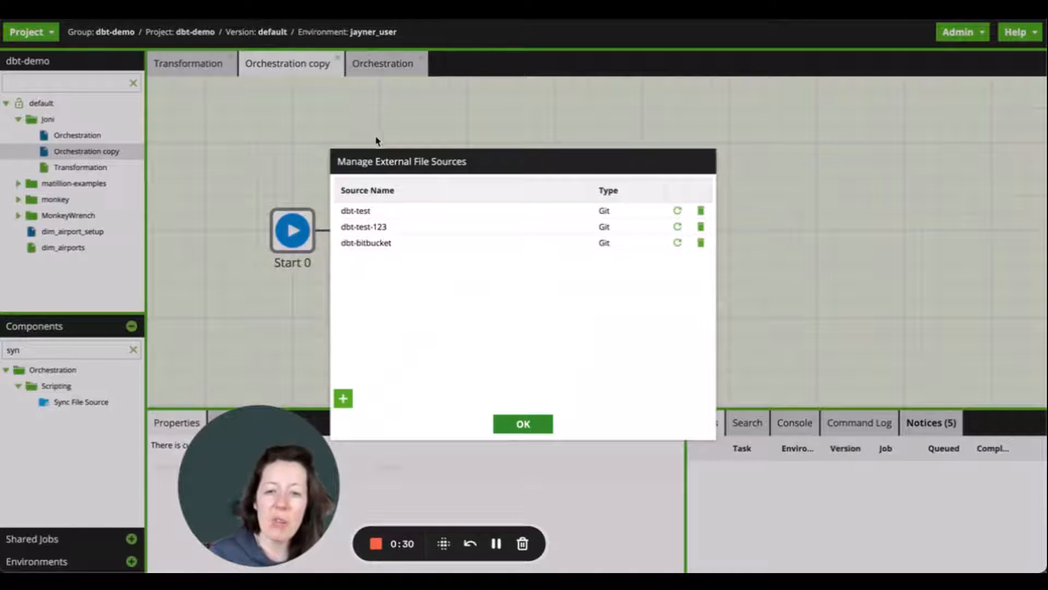
{"action": "left_click", "coordinate": [343, 399]}
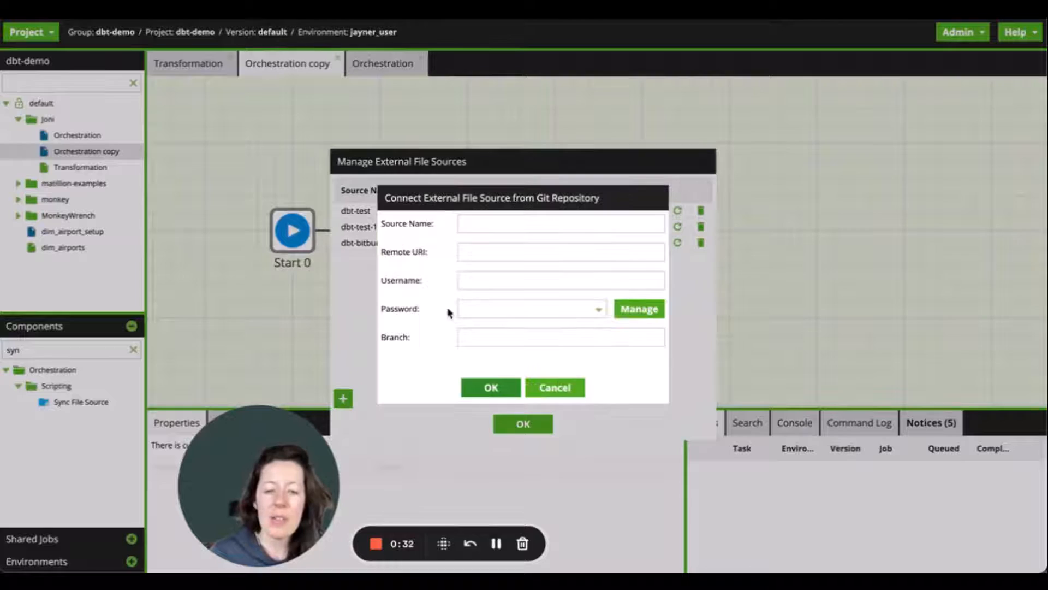
- Create source dbt123 with the pasted repository URI, username, dbt models credential and branch main
{"action": "left_click", "coordinate": [469, 228]}
{"action": "type", "text": "dbt"}
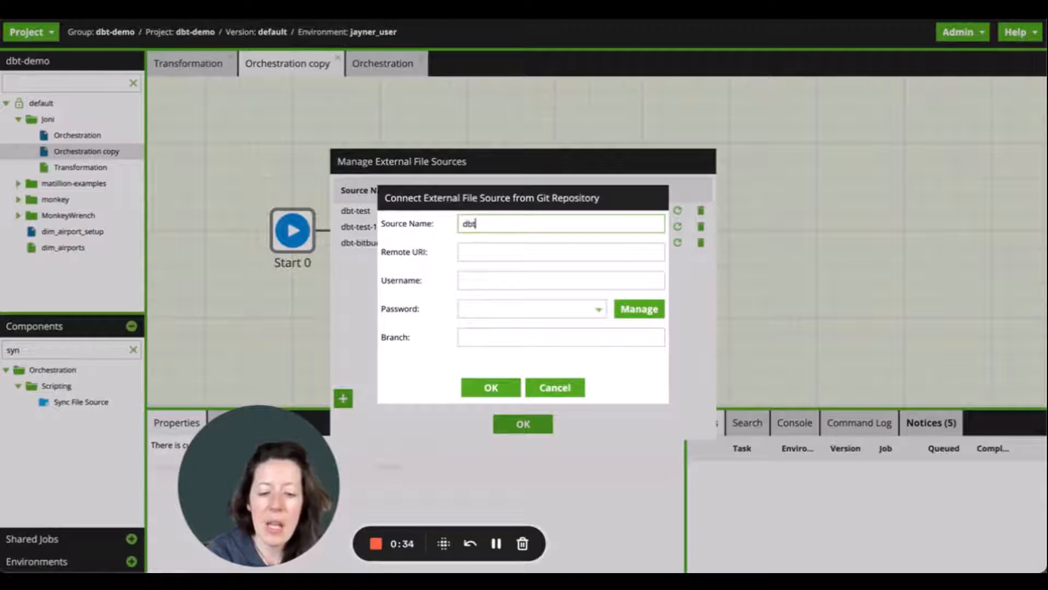
{"action": "type", "text": "123"}
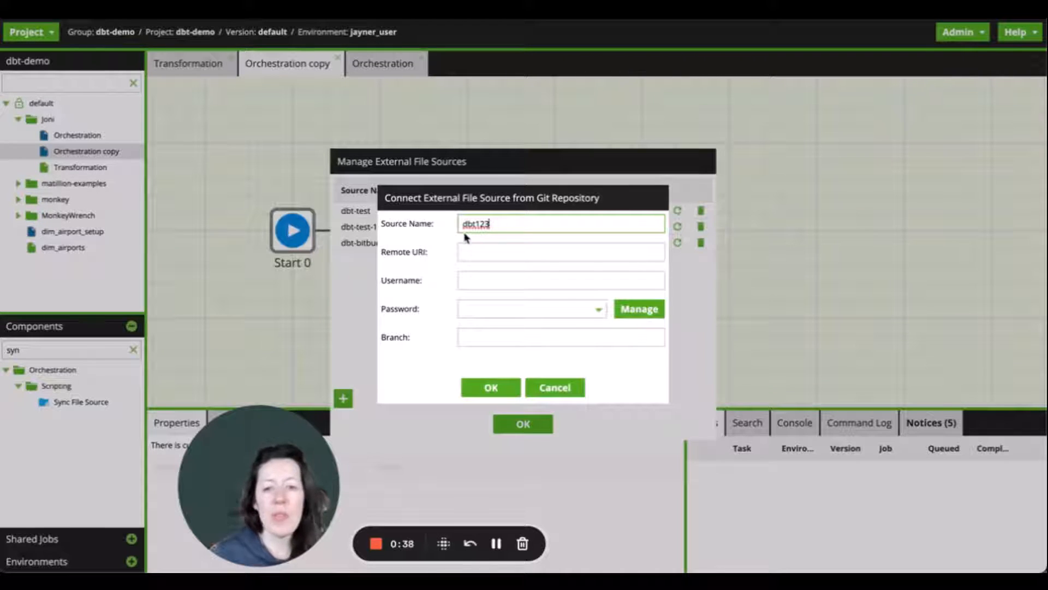
{"action": "left_click", "coordinate": [477, 250]}
{"action": "type", "text": "https://github.com/jonikhattar/demos.git"}
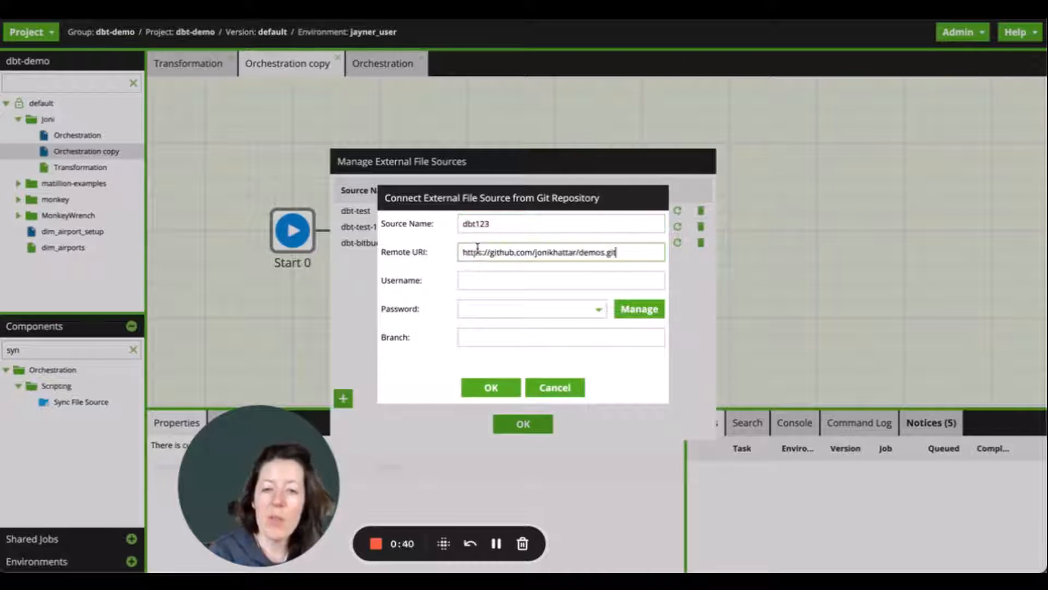
{"action": "left_click", "coordinate": [471, 281]}
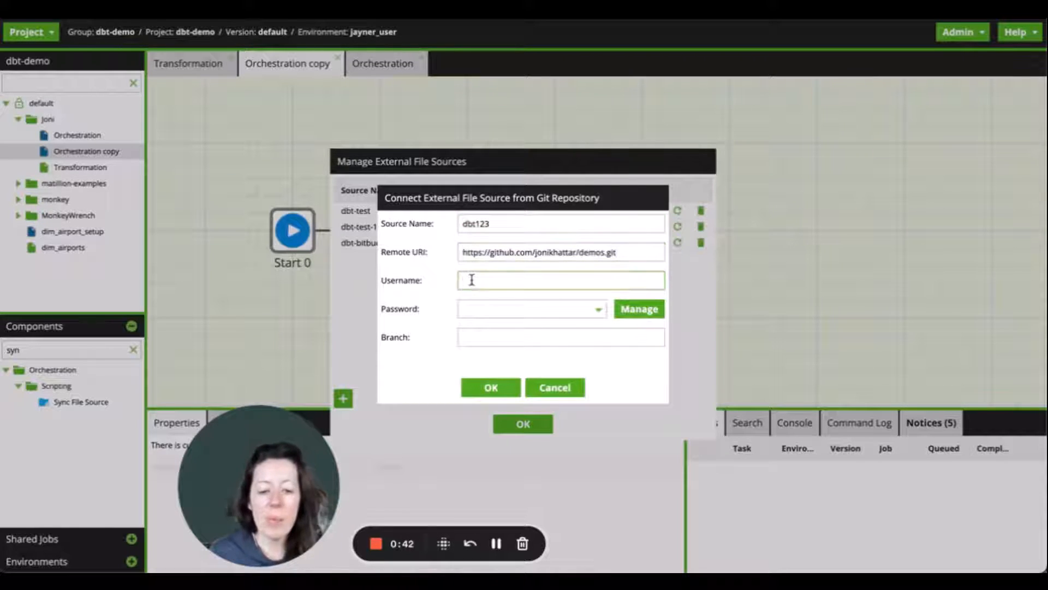
{"action": "type", "text": "jonikhattar"}
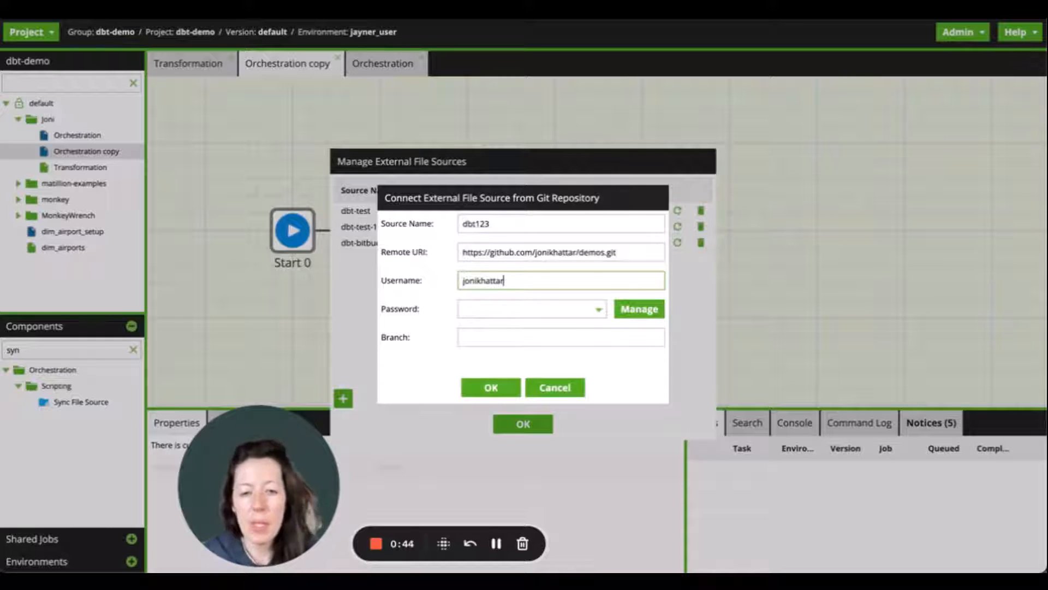
{"action": "left_click", "coordinate": [490, 309]}
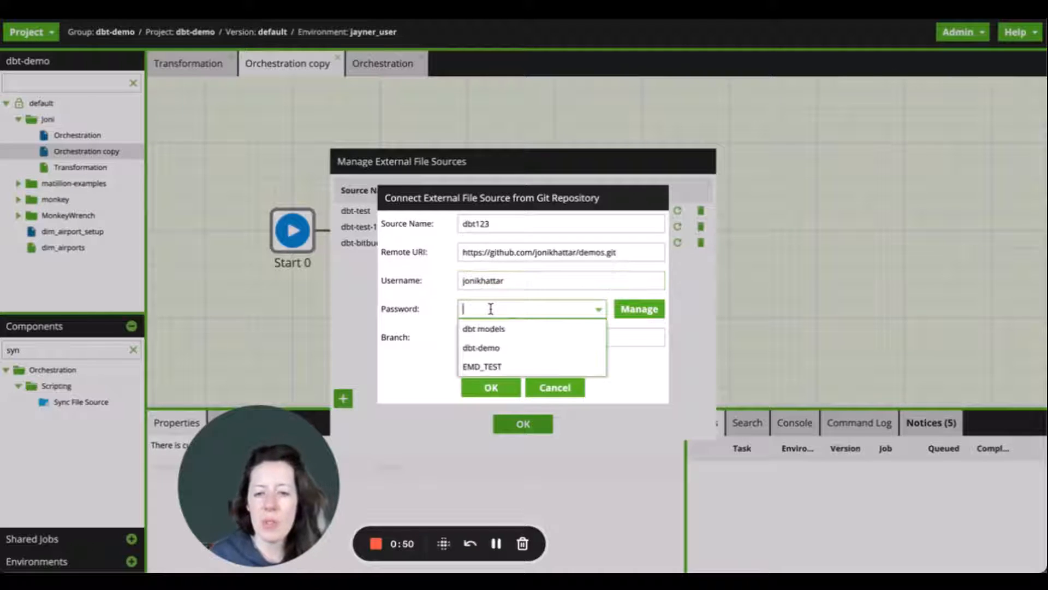
{"action": "left_click", "coordinate": [490, 329]}
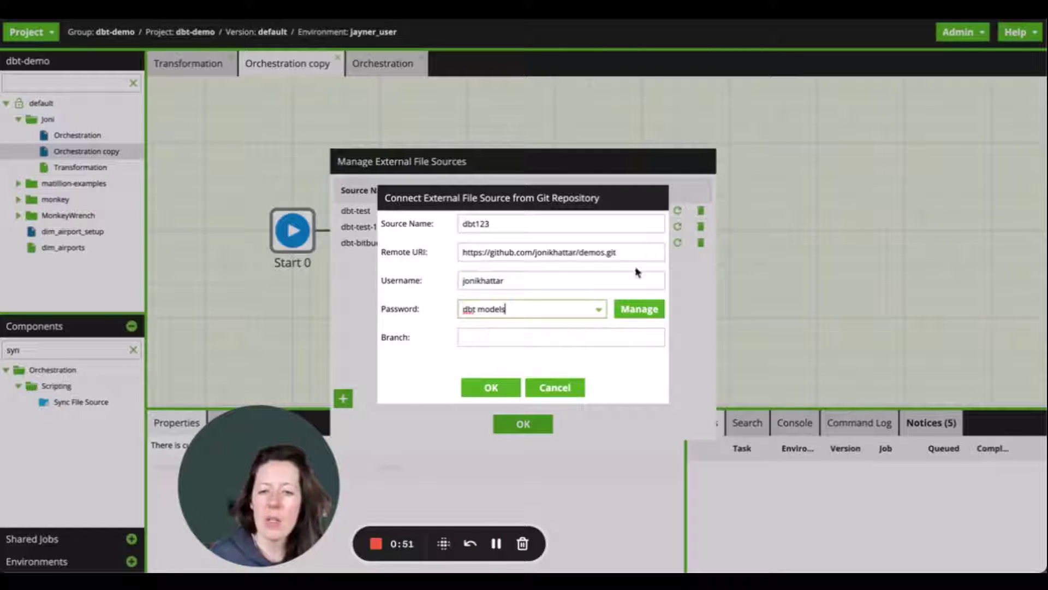
{"action": "left_click", "coordinate": [499, 329]}
{"action": "type", "text": "main"}
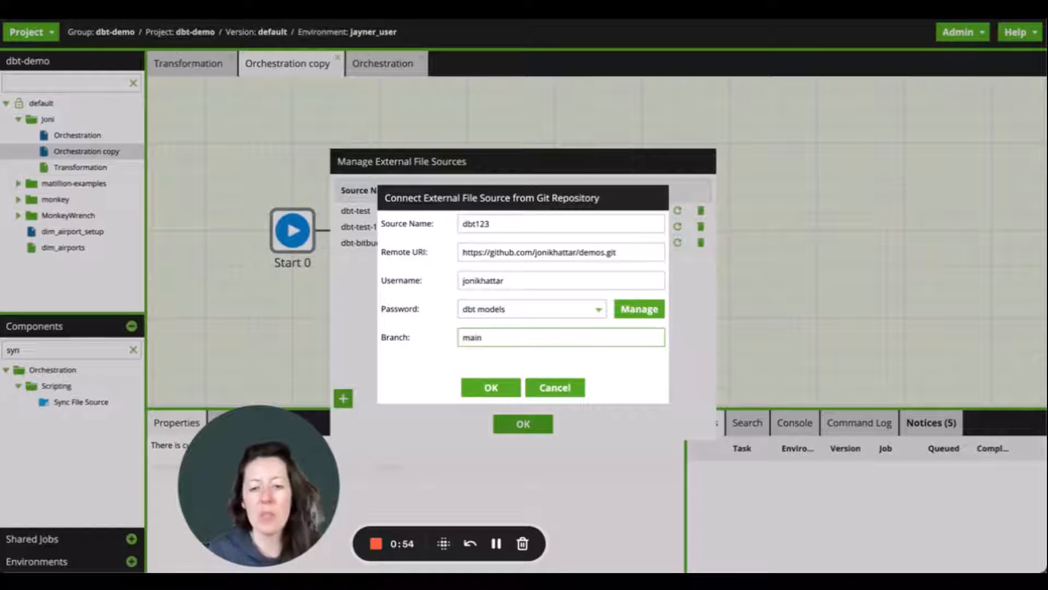
{"action": "left_click", "coordinate": [490, 388]}
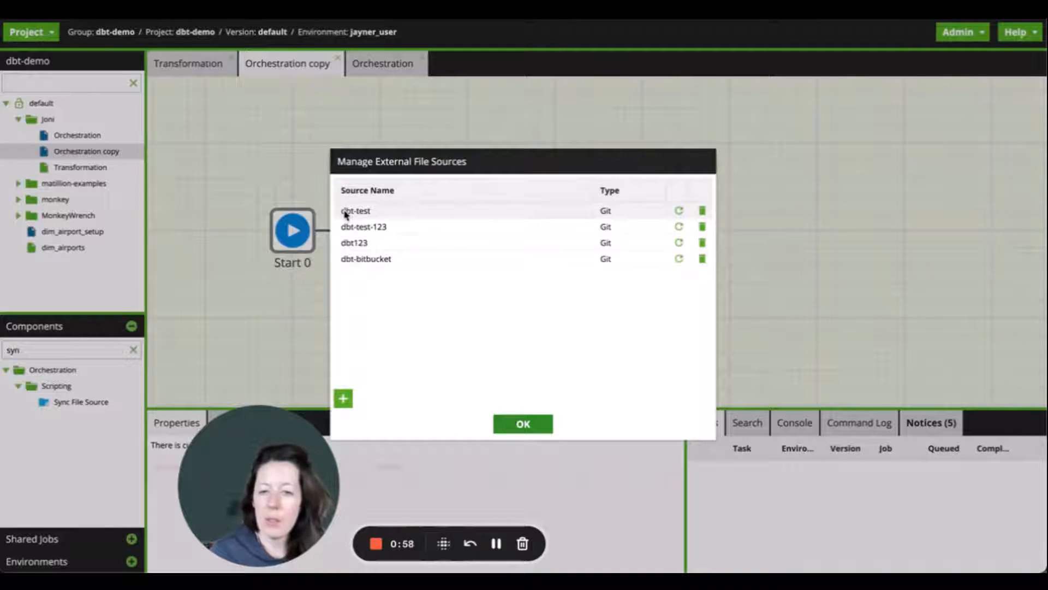
- Check the new dbt123 source and close the external file sources list
{"action": "left_click", "coordinate": [352, 250]}
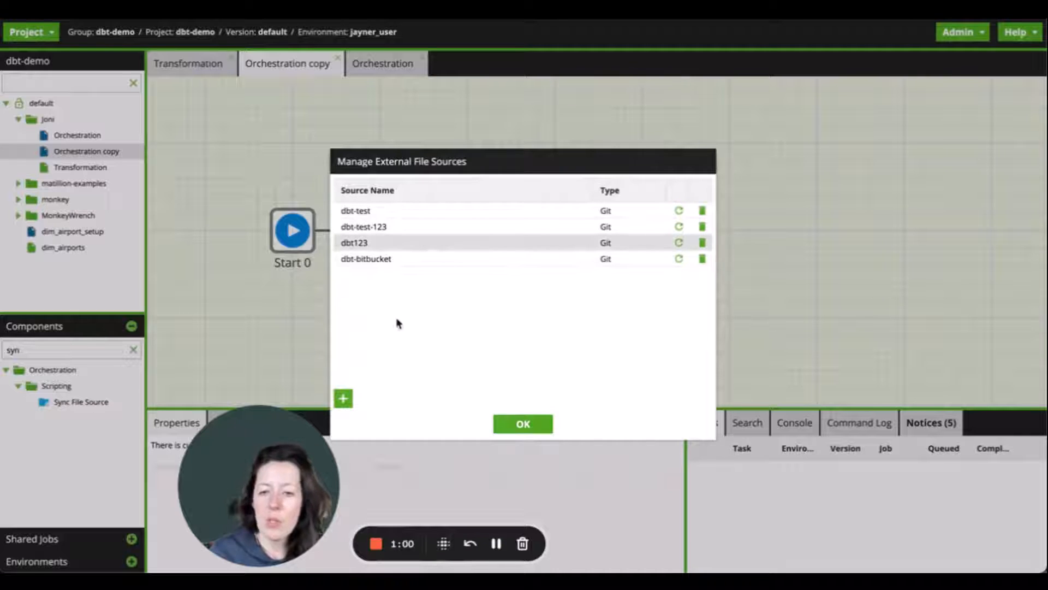
{"action": "left_click", "coordinate": [545, 427]}
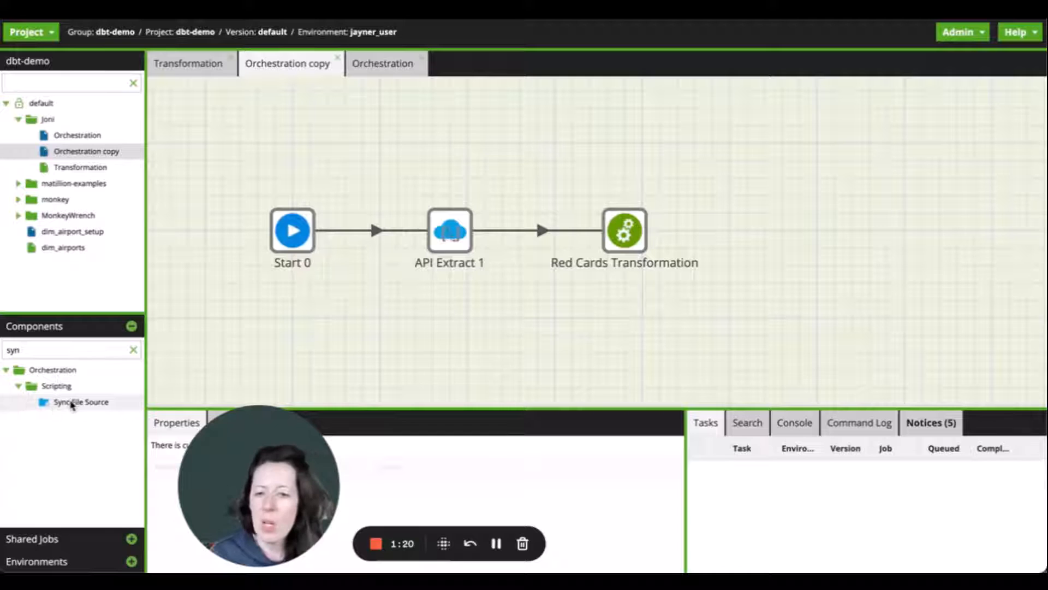
- Add Sync File Source after Red Cards Transformation and set its external file source to dbt123
{"action": "left_click_drag", "start_coordinate": [72, 404], "coordinate": [681, 225]}
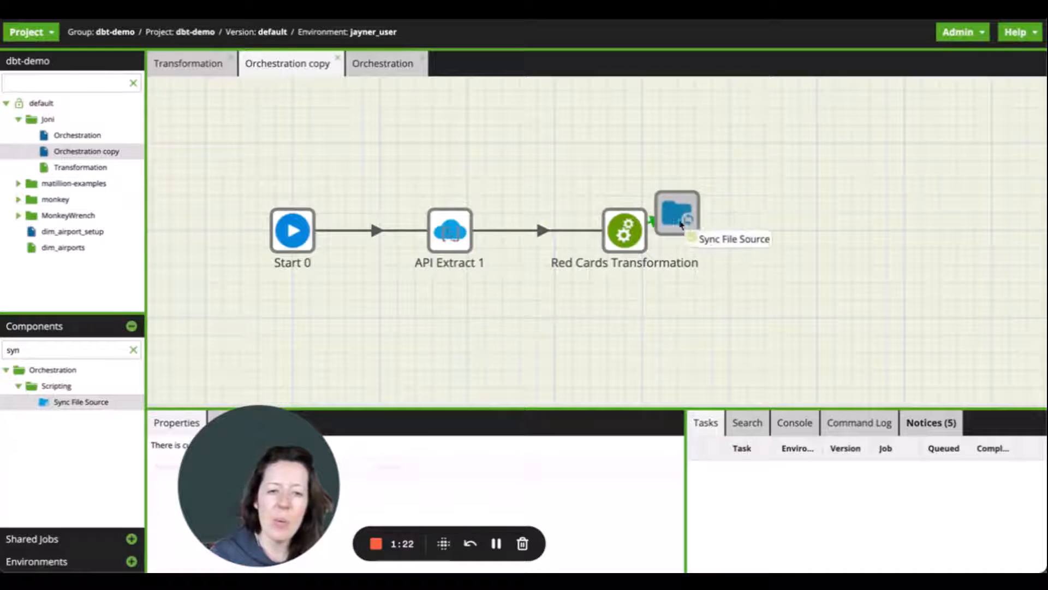
{"action": "left_click_drag", "start_coordinate": [680, 225], "coordinate": [710, 227]}
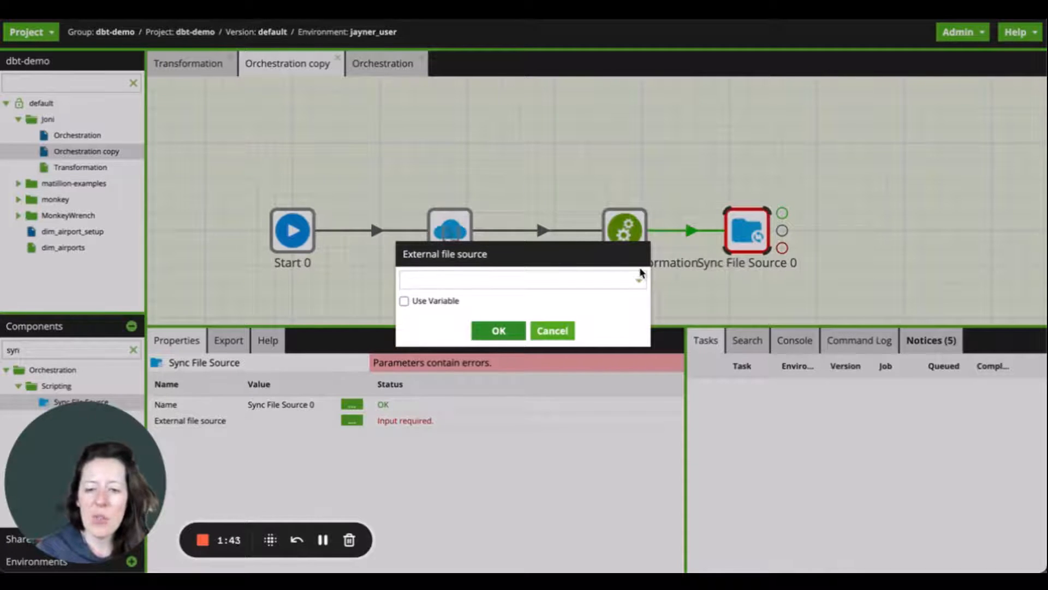
{"action": "left_click", "coordinate": [638, 281]}
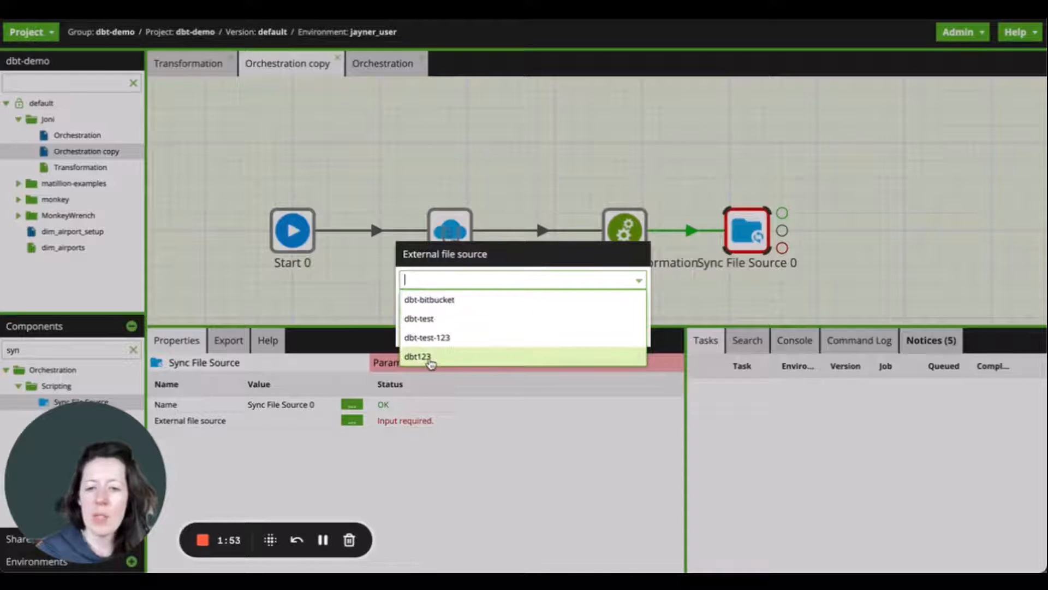
{"action": "left_click", "coordinate": [431, 363]}
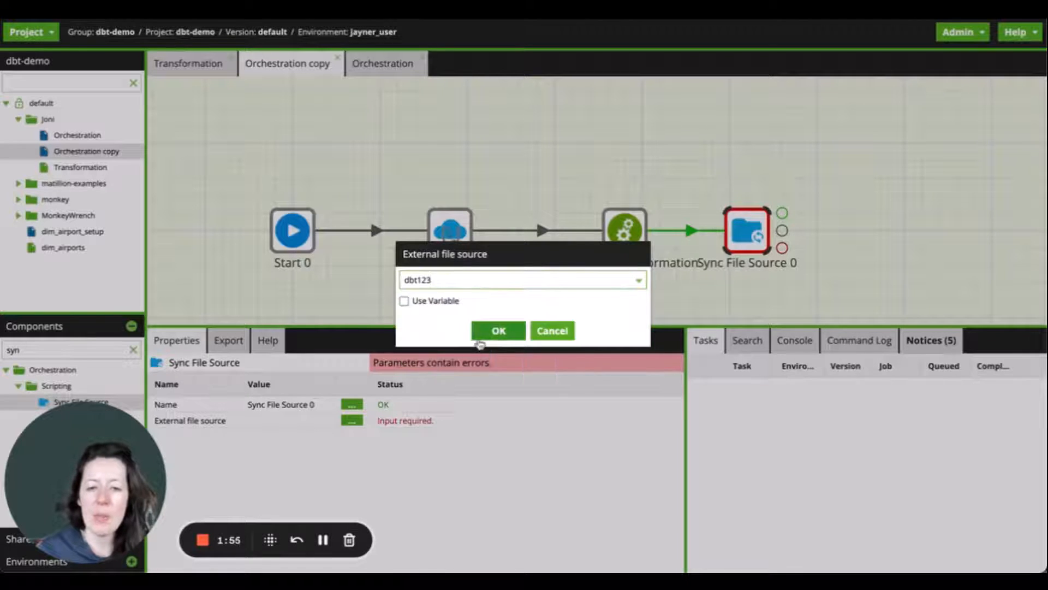
{"action": "left_click", "coordinate": [497, 330]}
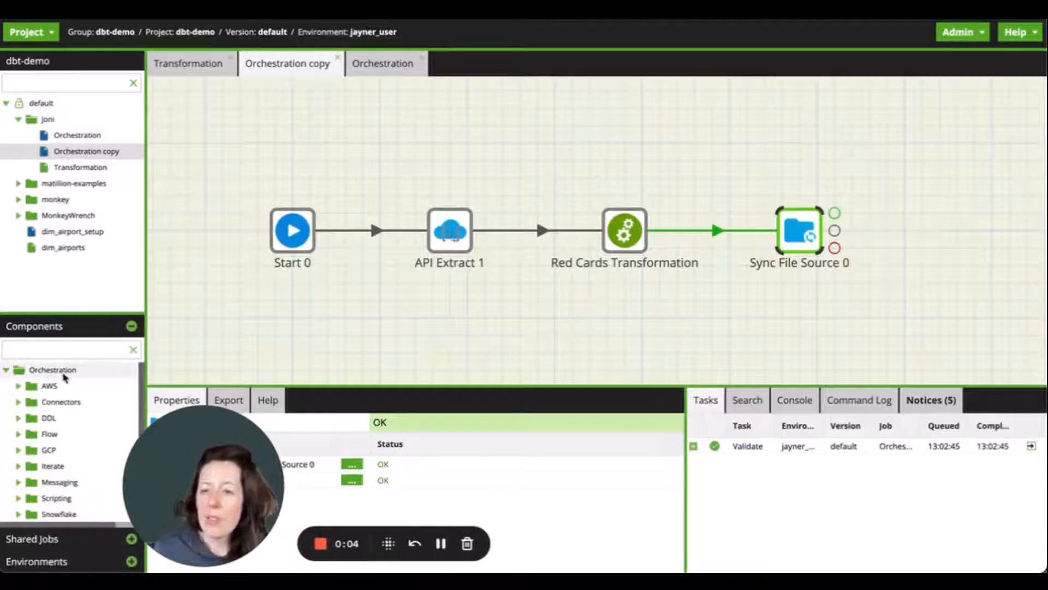
- Find and place a Run DBT Command component on the canvas and select it
{"action": "left_click", "coordinate": [54, 345]}
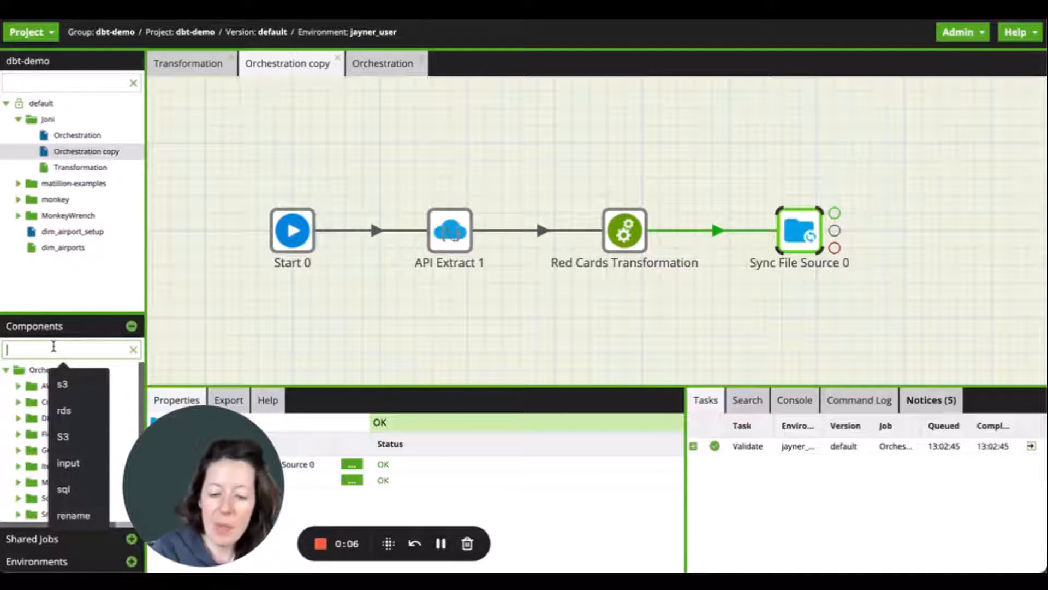
{"action": "type", "text": "dbt"}
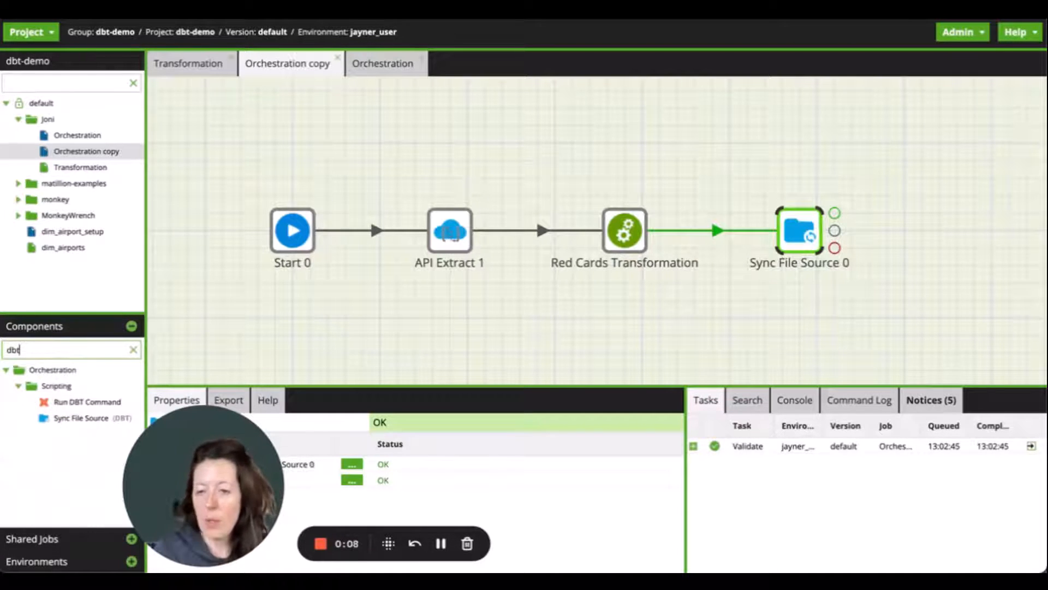
{"action": "mouse_move", "coordinate": [59, 401]}
{"action": "left_mouse_down"}
{"action": "mouse_move", "coordinate": [511, 231]}
{"action": "mouse_move", "coordinate": [942, 233]}
{"action": "left_mouse_up"}
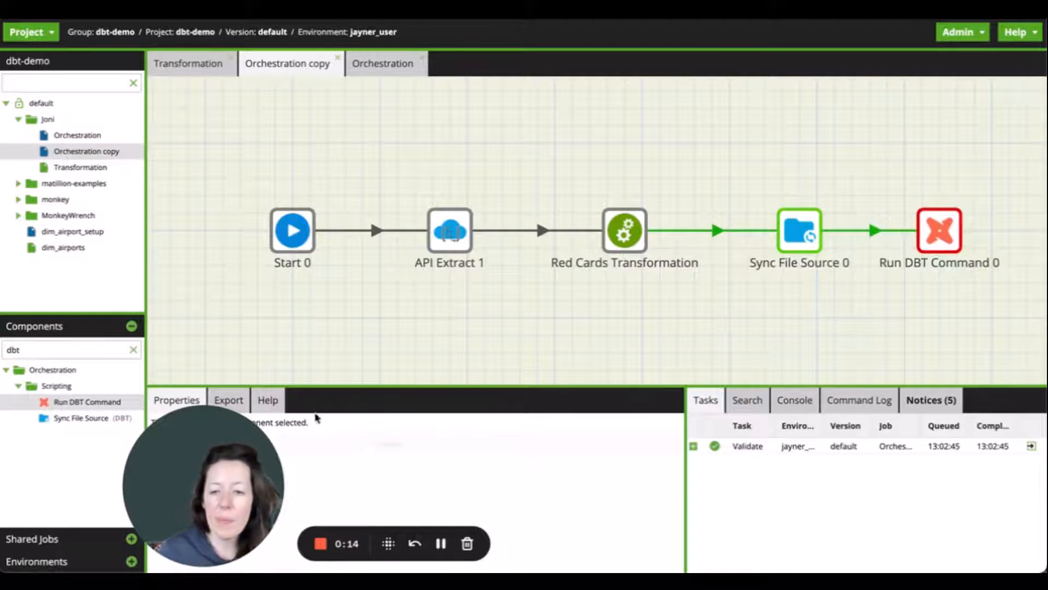
{"action": "left_click_drag", "start_coordinate": [187, 448], "coordinate": [66, 445]}
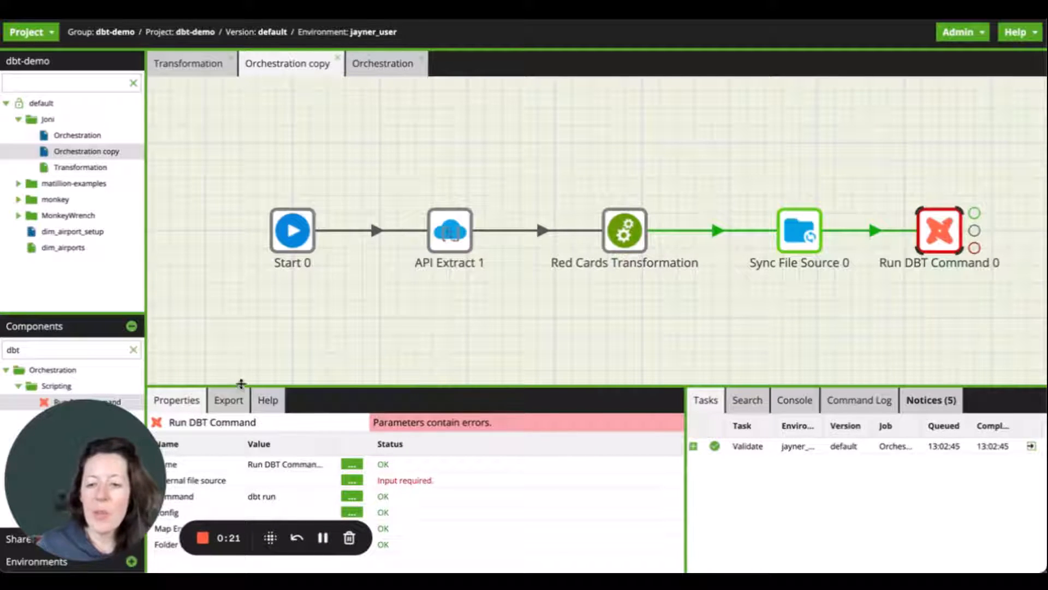
{"action": "left_click_drag", "start_coordinate": [243, 384], "coordinate": [265, 314]}
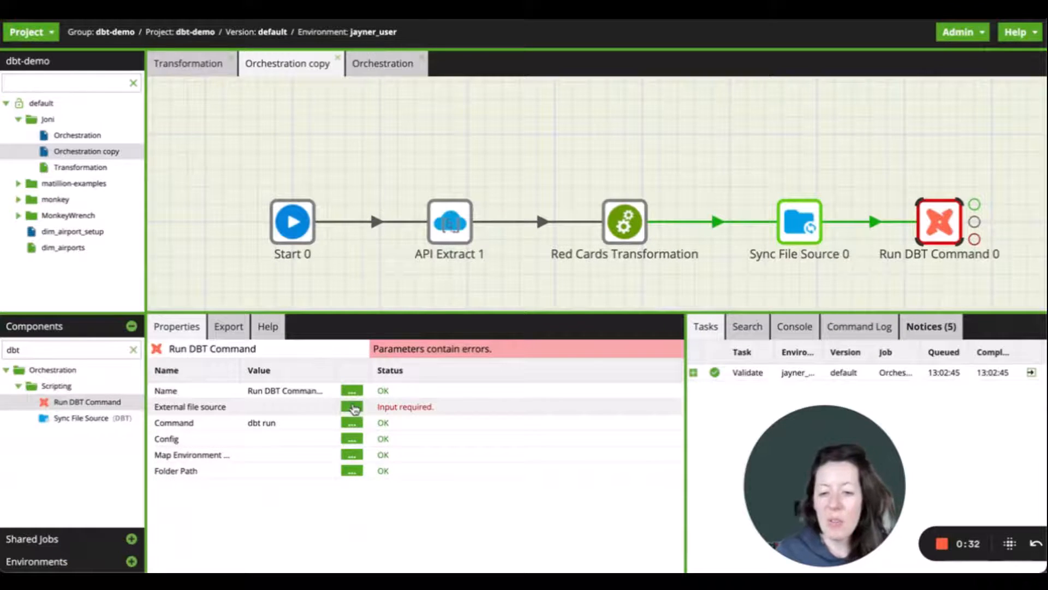
- Set the Run DBT Command's external file source to dbt123
{"action": "left_click", "coordinate": [352, 406]}
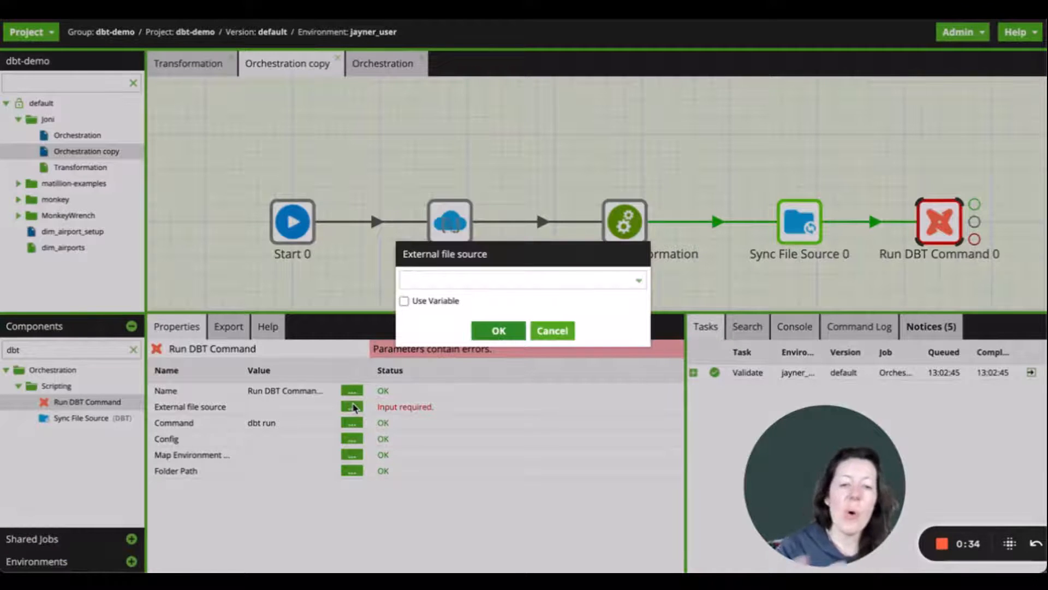
{"action": "left_click", "coordinate": [552, 281]}
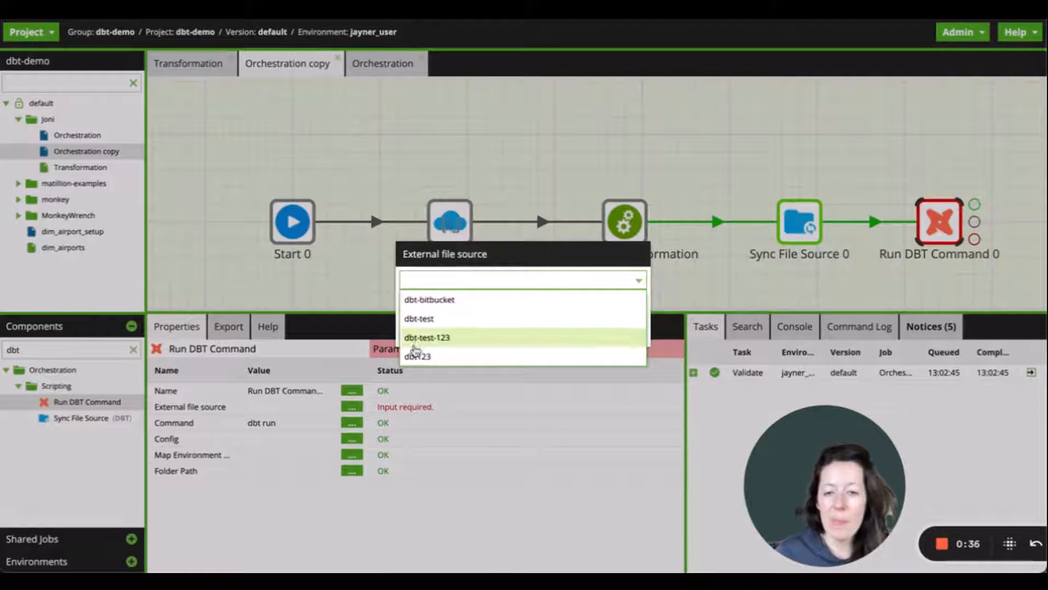
{"action": "left_click", "coordinate": [415, 359]}
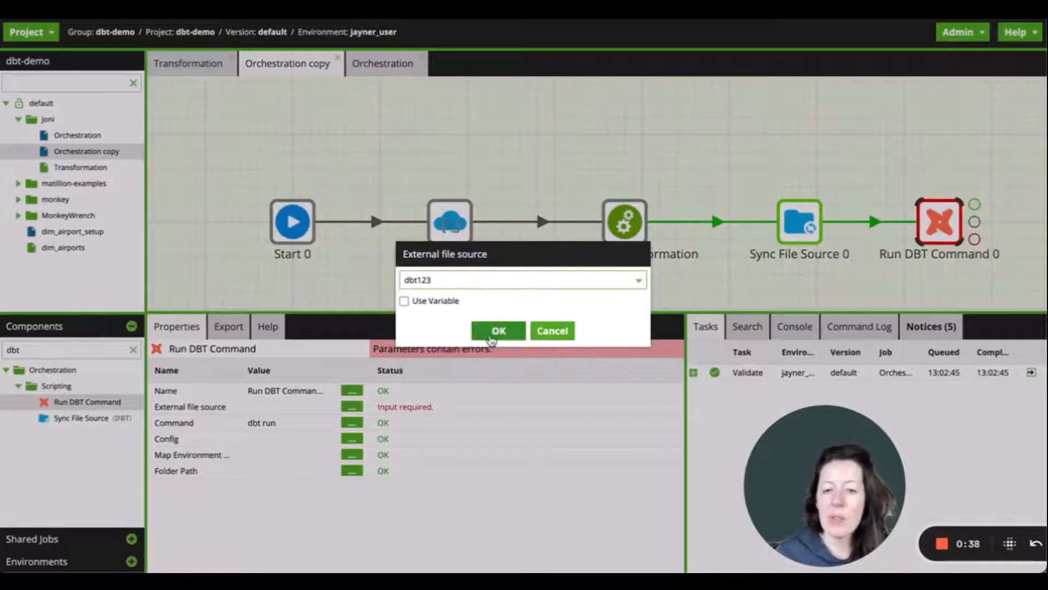
{"action": "left_click", "coordinate": [494, 336]}
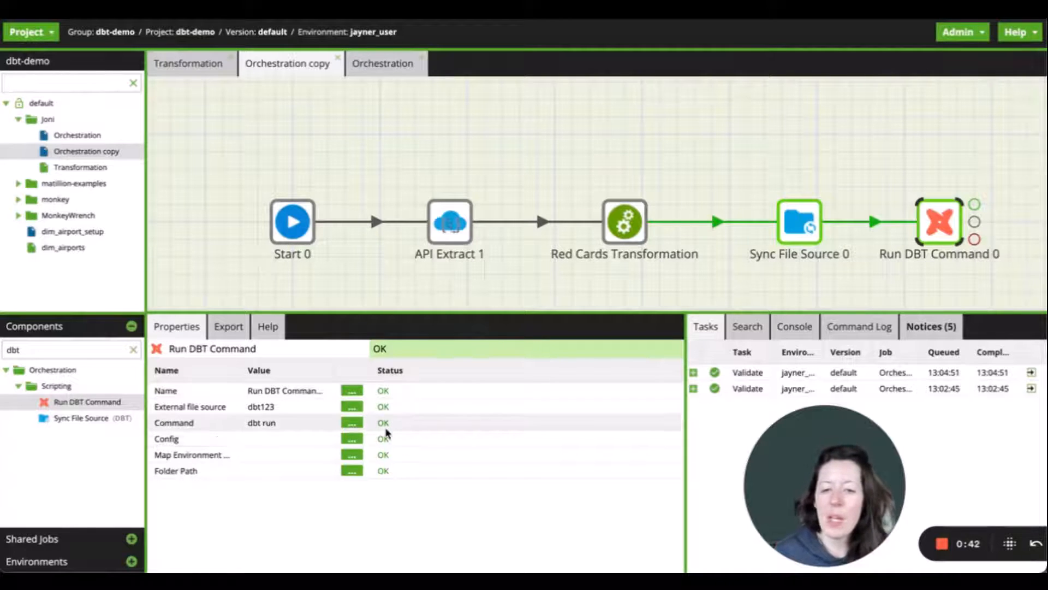
- Review the dbt command and the environment variable mappings without changing them
{"action": "left_click", "coordinate": [352, 424]}
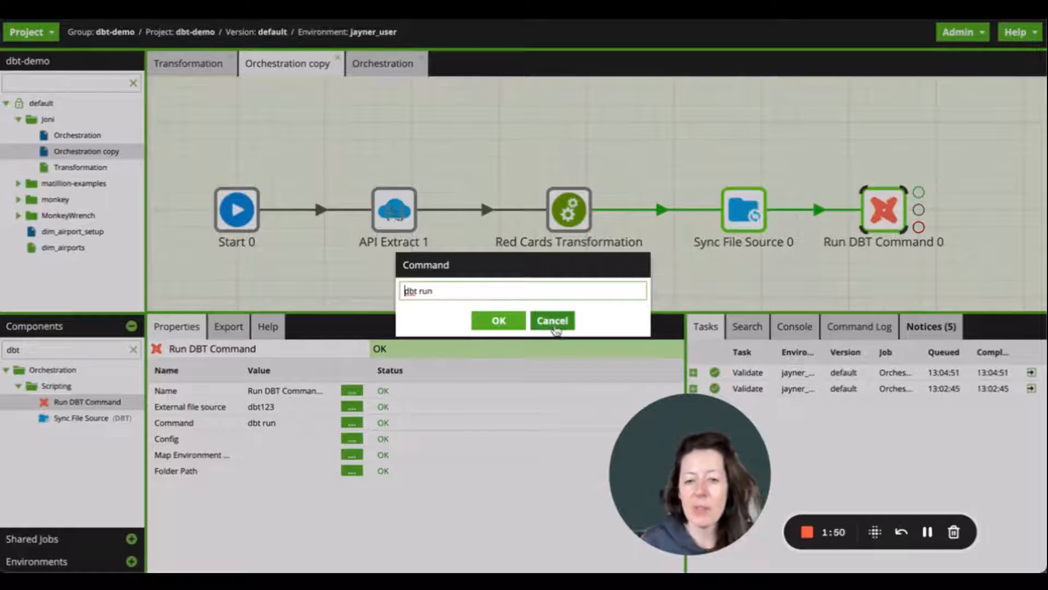
{"action": "left_click", "coordinate": [552, 320]}
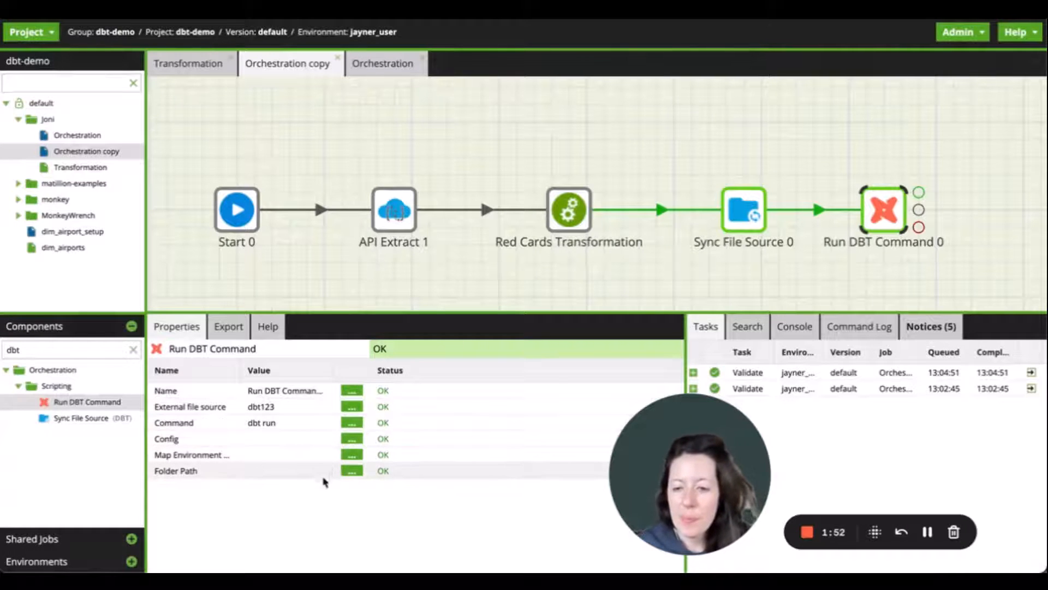
{"action": "left_click", "coordinate": [353, 456]}
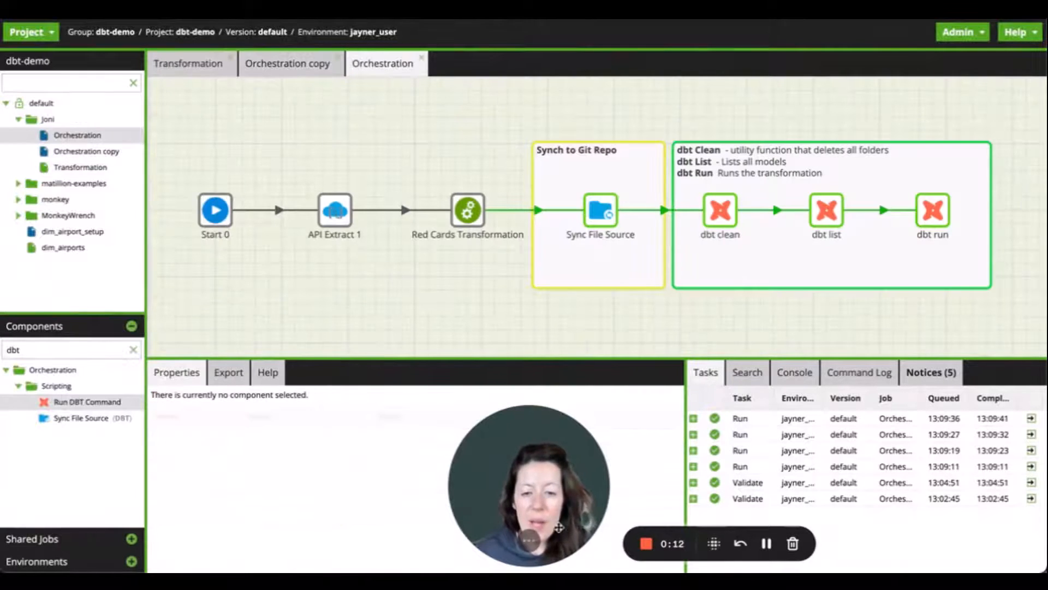
{"action": "left_click_drag", "start_coordinate": [531, 437], "coordinate": [314, 367]}
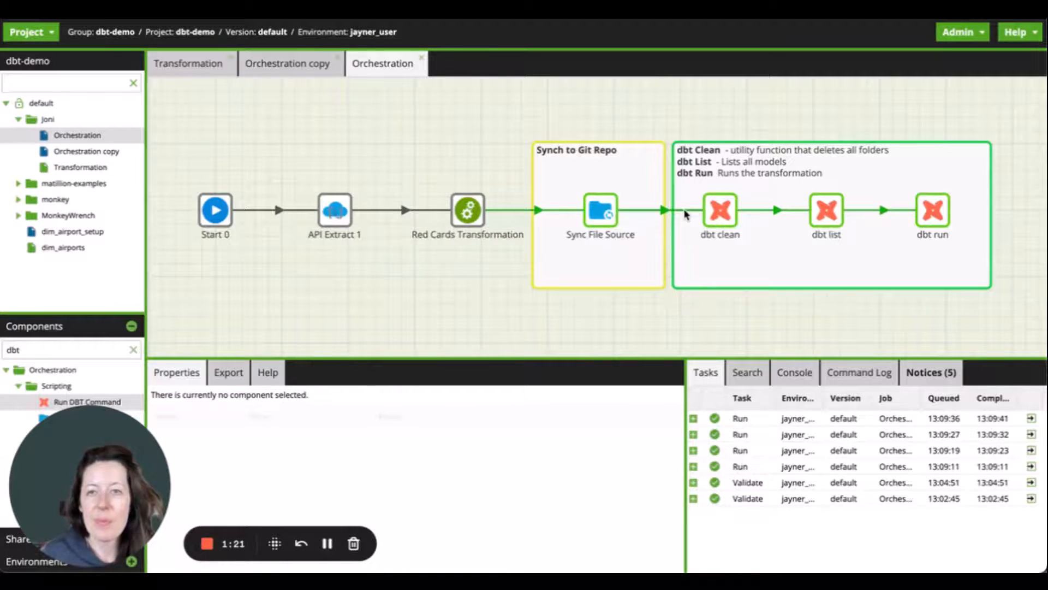
- Run only the dbt clean component
{"action": "left_click", "coordinate": [718, 212]}
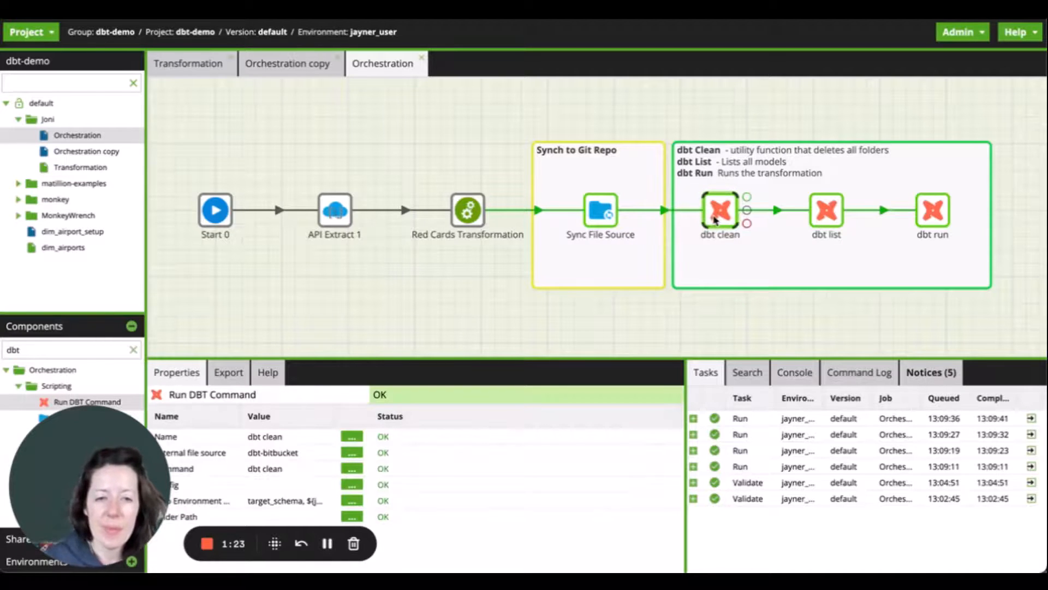
{"action": "right_click", "coordinate": [718, 215]}
{"action": "left_click", "coordinate": [734, 164]}
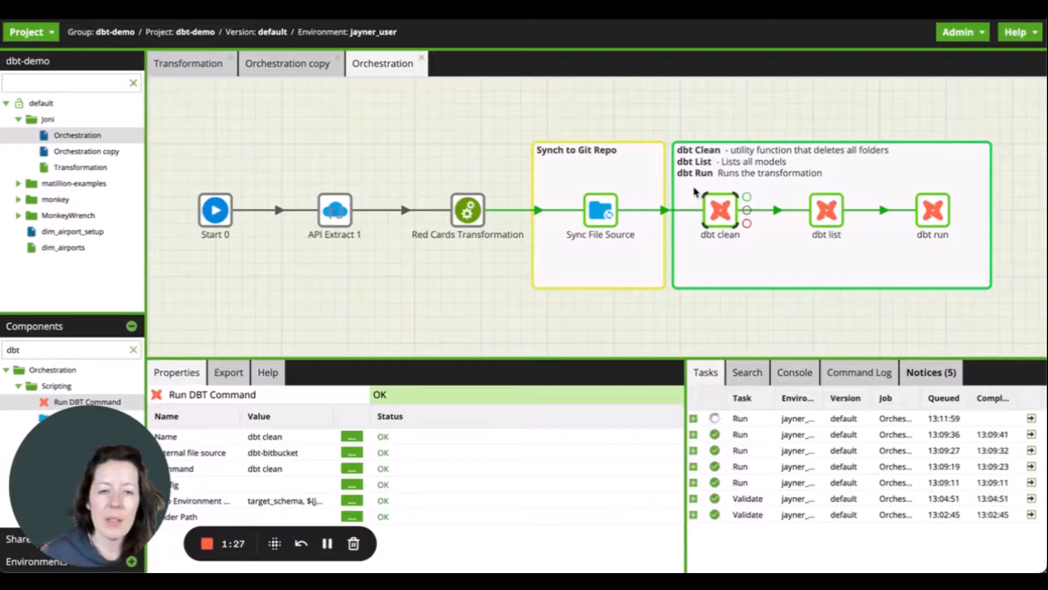
- Inspect the dbt clean task details and full log showing the paths cleaned
{"action": "left_click", "coordinate": [1031, 419]}
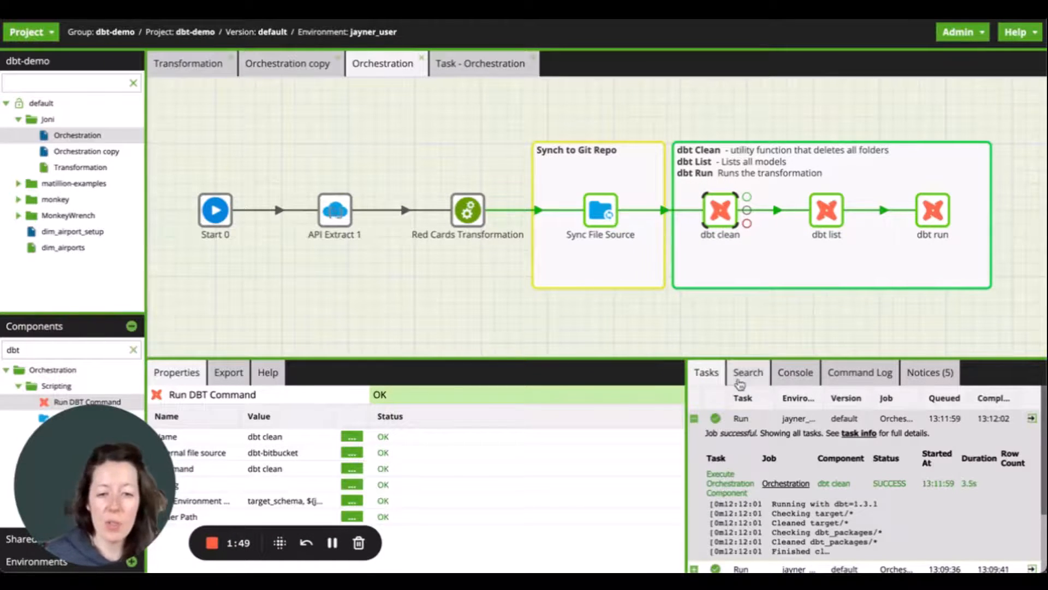
{"action": "left_click", "coordinate": [793, 531]}
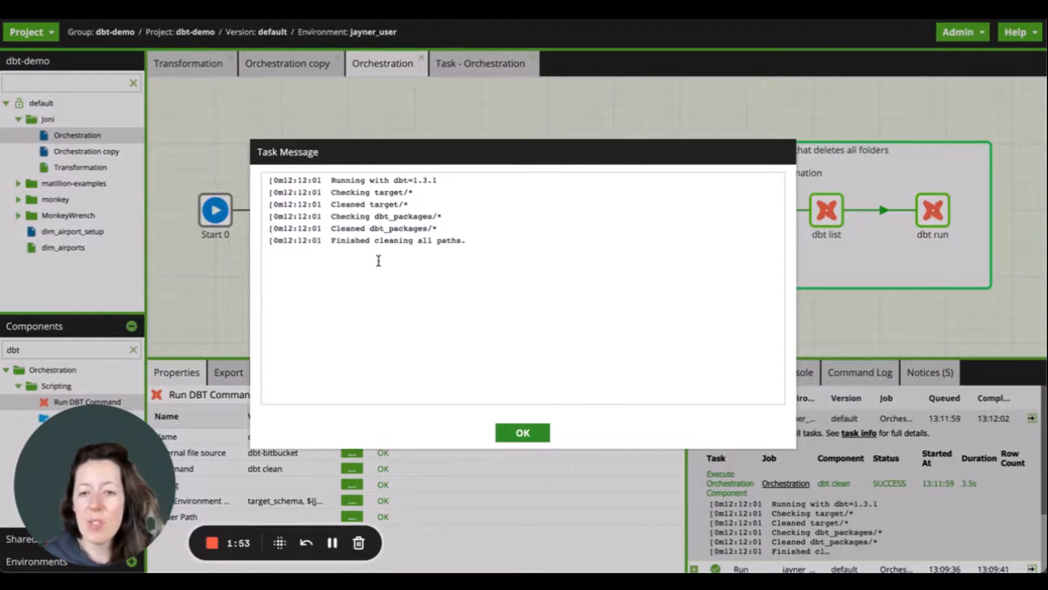
{"action": "key", "text": "Escape"}
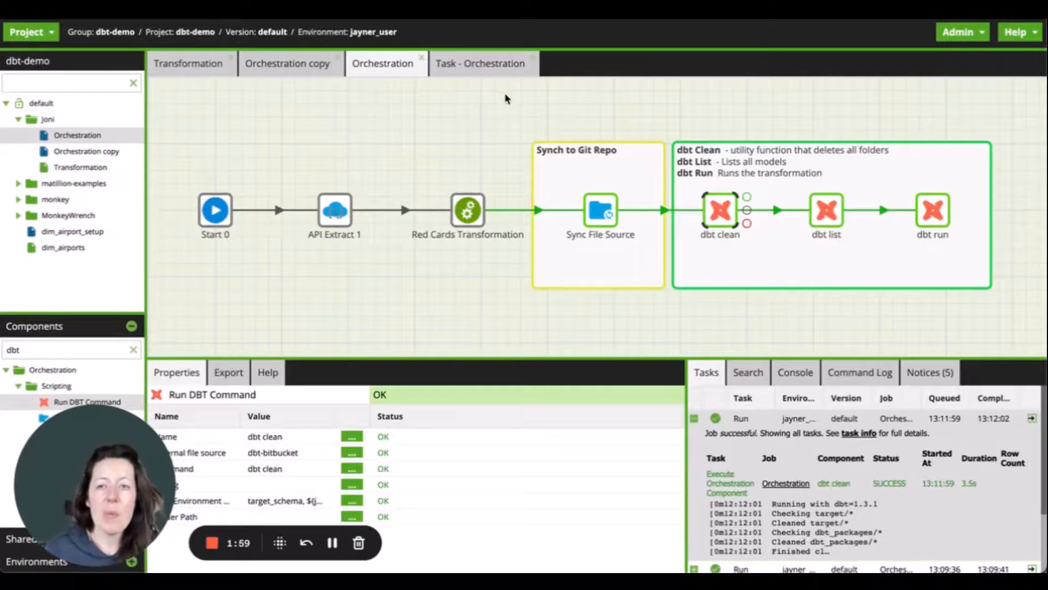
- Run only the dbt list component and collapse the earlier run's task details
{"action": "right_click", "coordinate": [825, 211]}
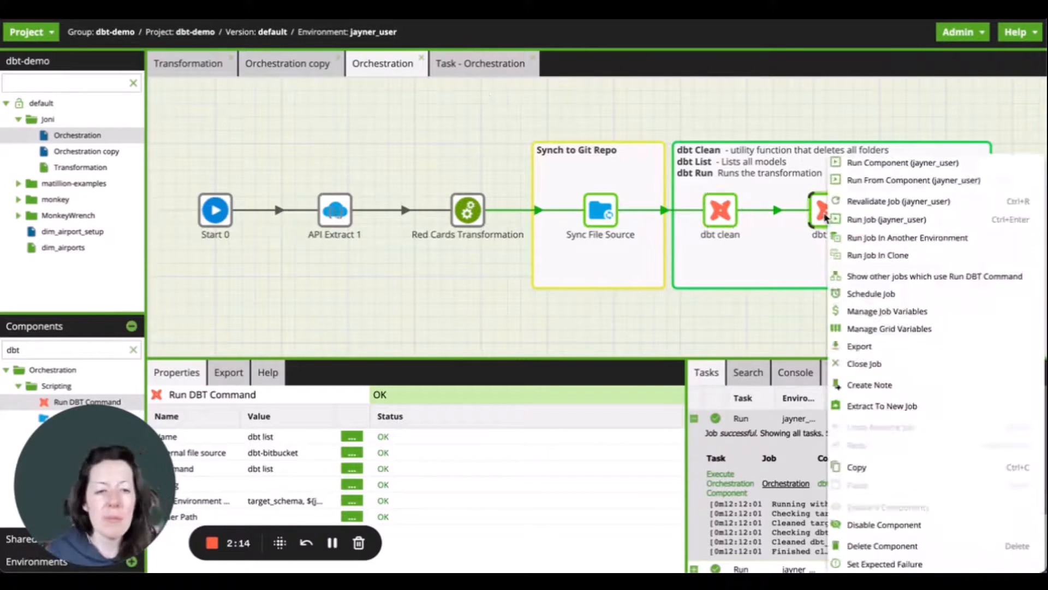
{"action": "left_click", "coordinate": [828, 214]}
{"action": "right_click", "coordinate": [829, 208]}
{"action": "left_click", "coordinate": [868, 164]}
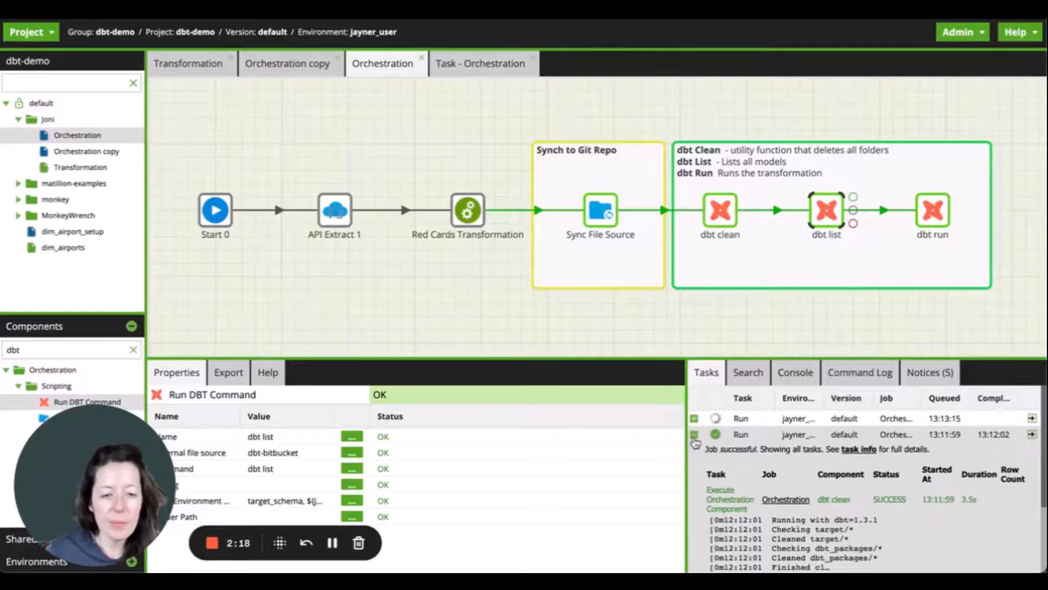
{"action": "left_click", "coordinate": [694, 434]}
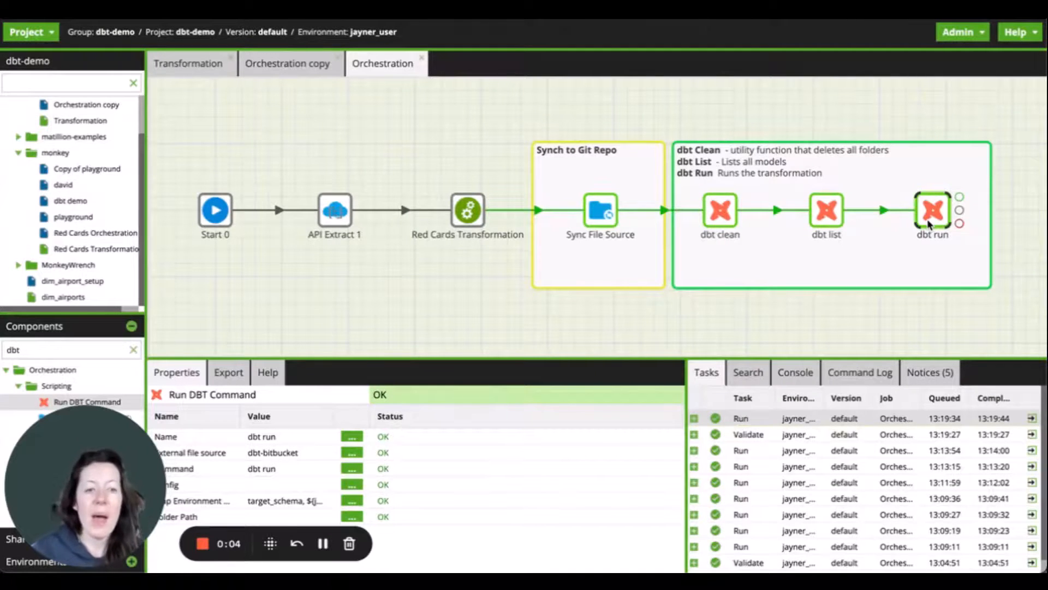
- Run only the dbt run component
{"action": "right_click", "coordinate": [928, 219]}
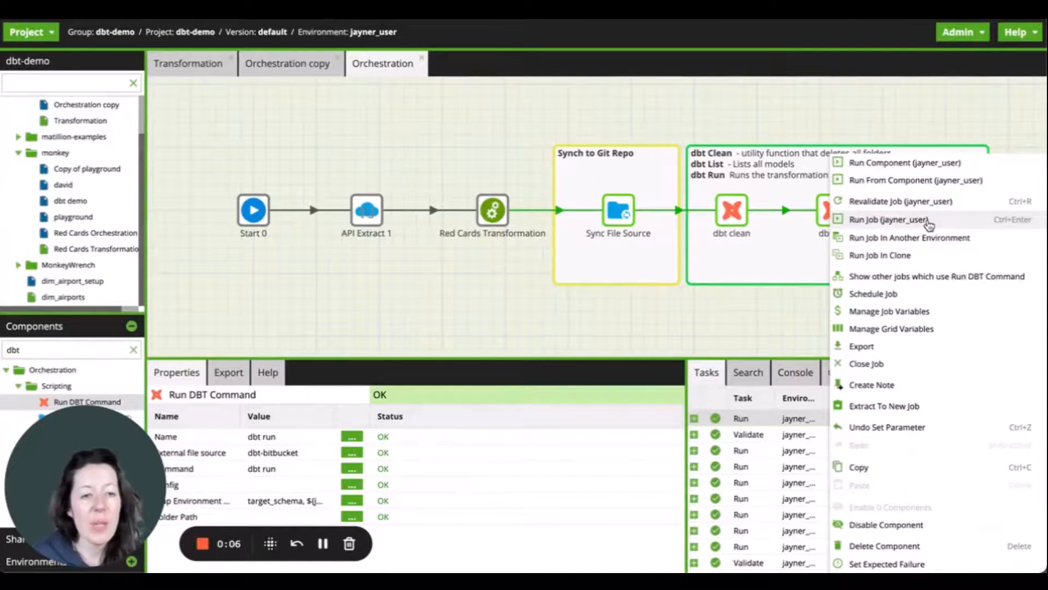
{"action": "left_click", "coordinate": [871, 168]}
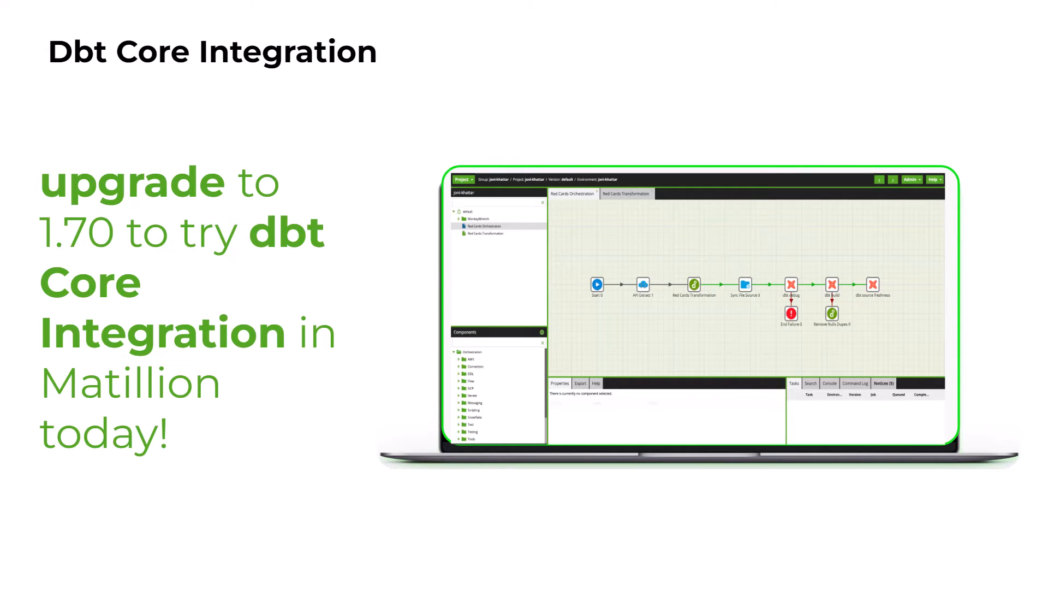
- Exit the full-screen Google Slides slideshow
{"action": "key", "text": "Escape"}
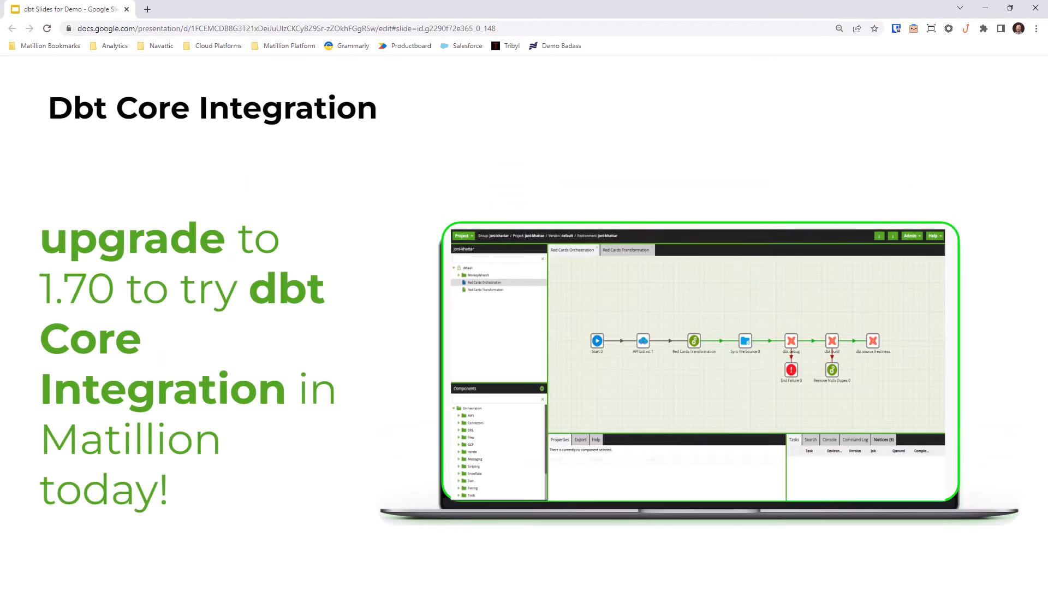